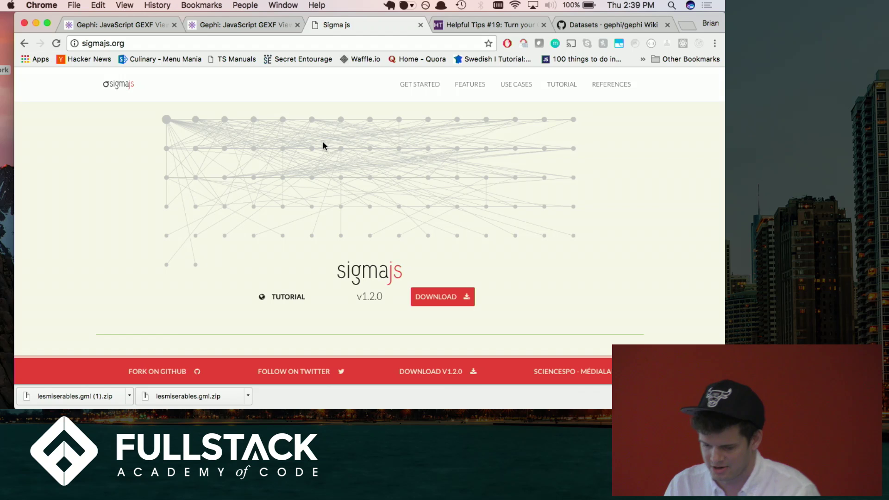
# Switch to the Gephi GEXF viewer tab at localhost:1337 showing the miserables.gexf character network
pyautogui.click(136, 21)
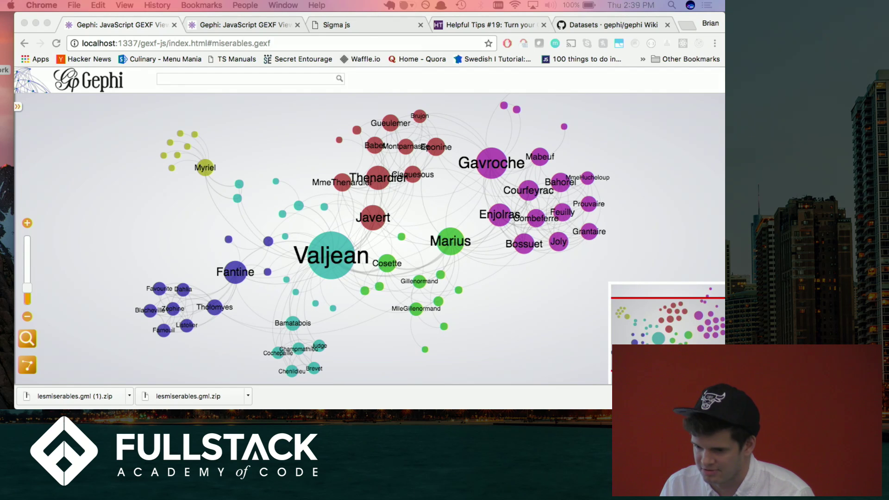
# Switch to Visual Studio Code to view miserables.gexf as XML
pyautogui.press('super+Tab')
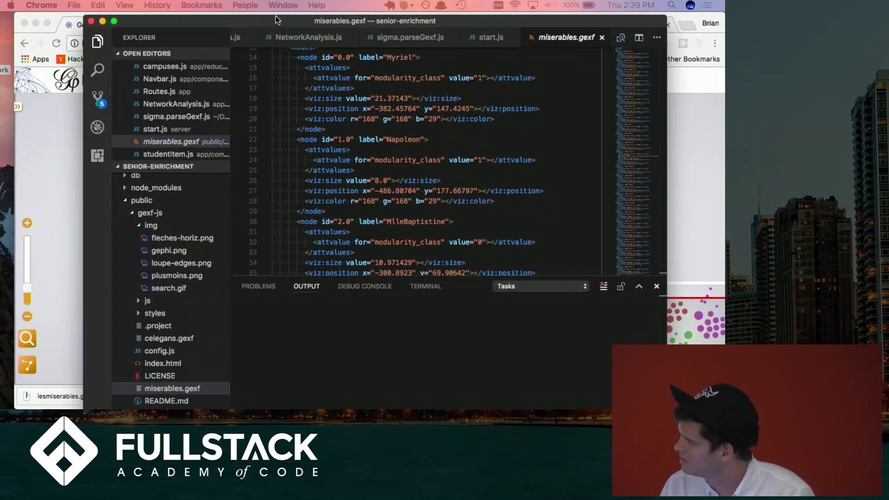
# Find miserables.gexf in the gexf-js folder, then move on to the iems341lab1yo.gephi project in Gephi
pyautogui.scroll(1, 168, 219)
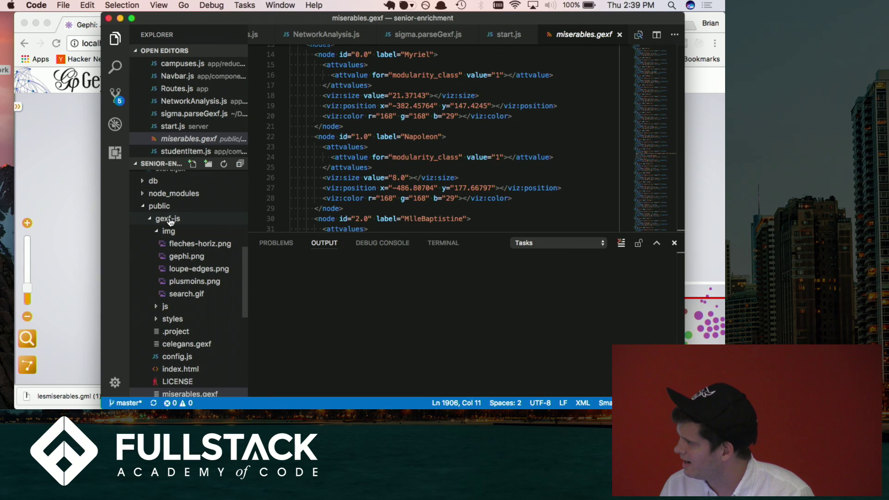
pyautogui.click(171, 219)
pyautogui.click(171, 219)
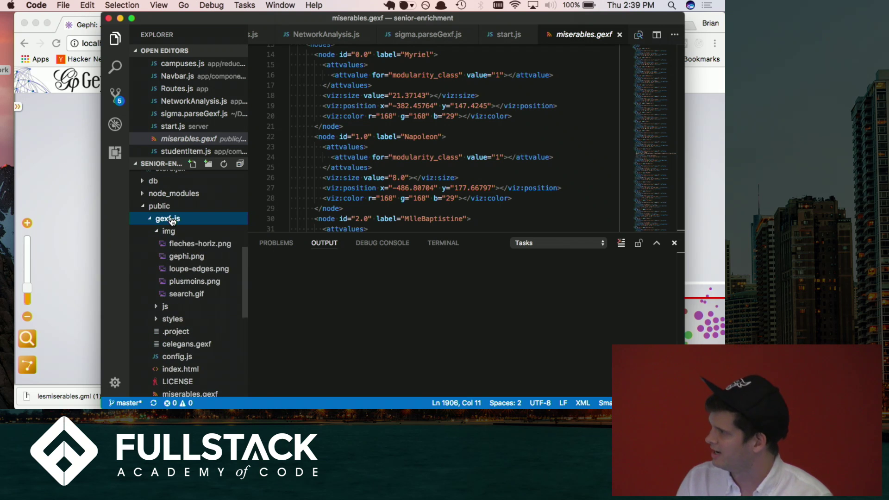
pyautogui.scroll(-3, 179, 285)
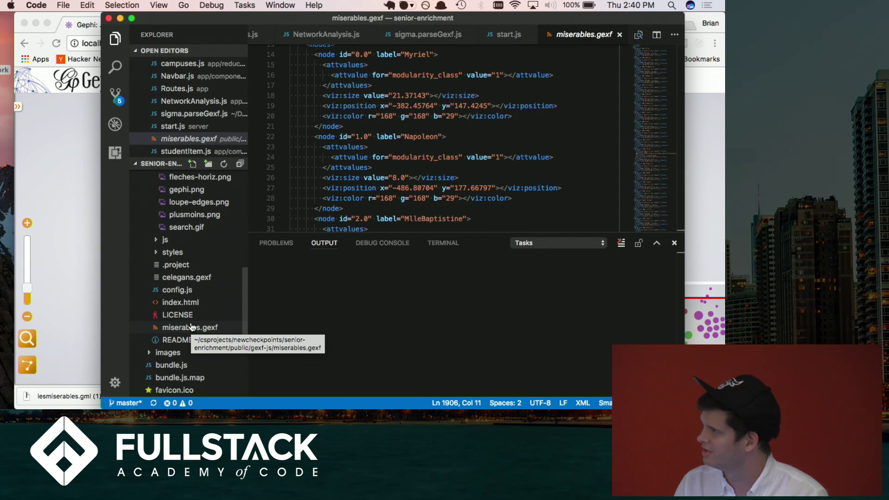
pyautogui.press('super+Tab')
pyautogui.click(242, 23)
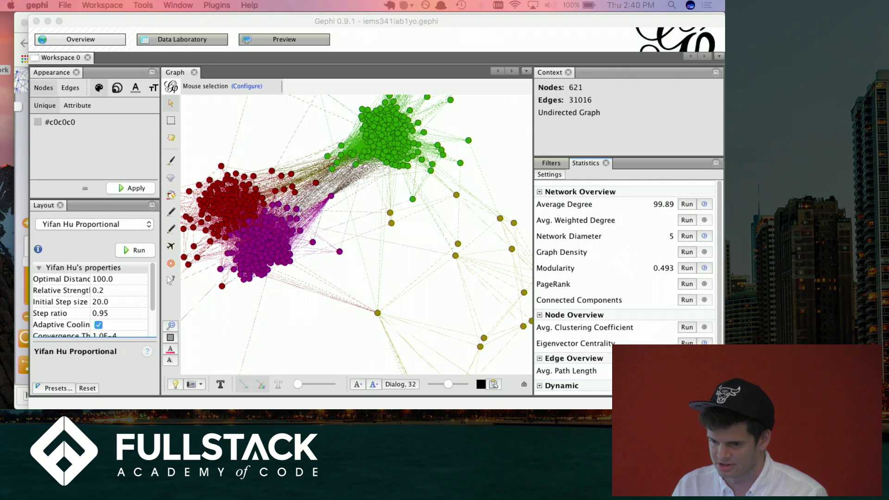
# Move the Emacs window aside, scroll through lesmiserables.gml to its end, and return to Gephi
pyautogui.moveTo(265, 66); pyautogui.dragTo(396, 56)
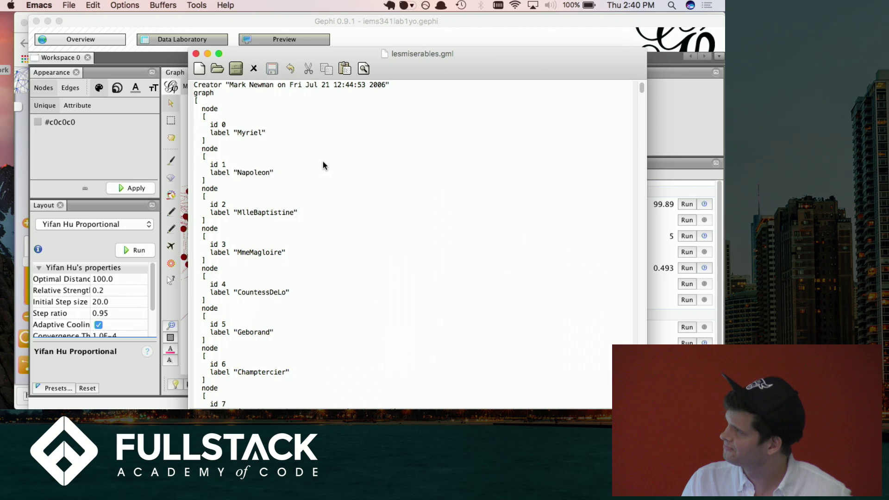
pyautogui.scroll(-10, 323, 165)
pyautogui.scroll(10, 323, 166)
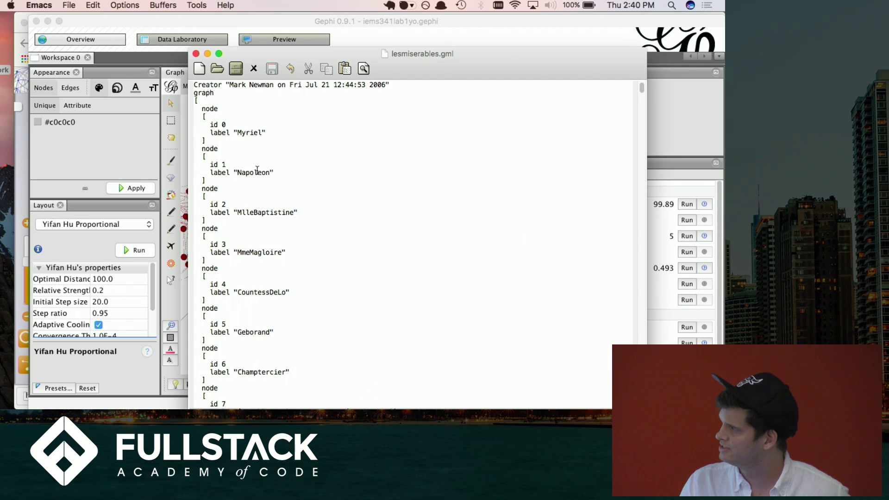
pyautogui.scroll(-20, 315, 232)
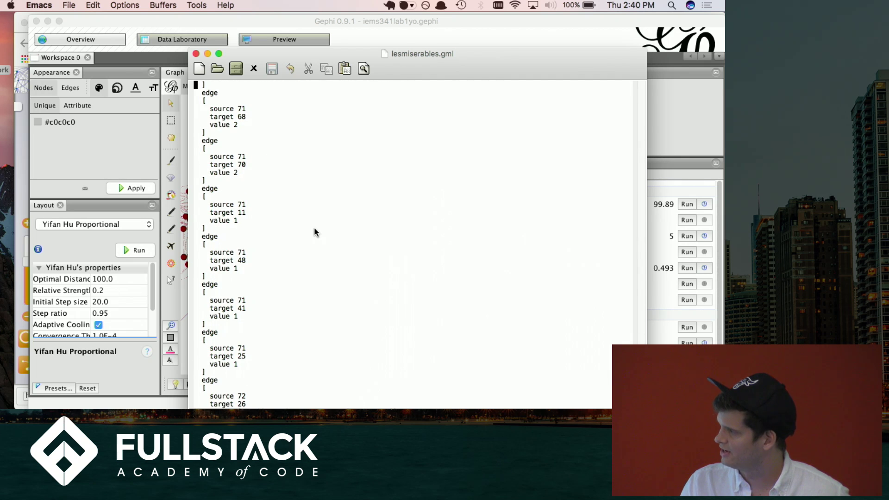
pyautogui.scroll(20, 246, 232)
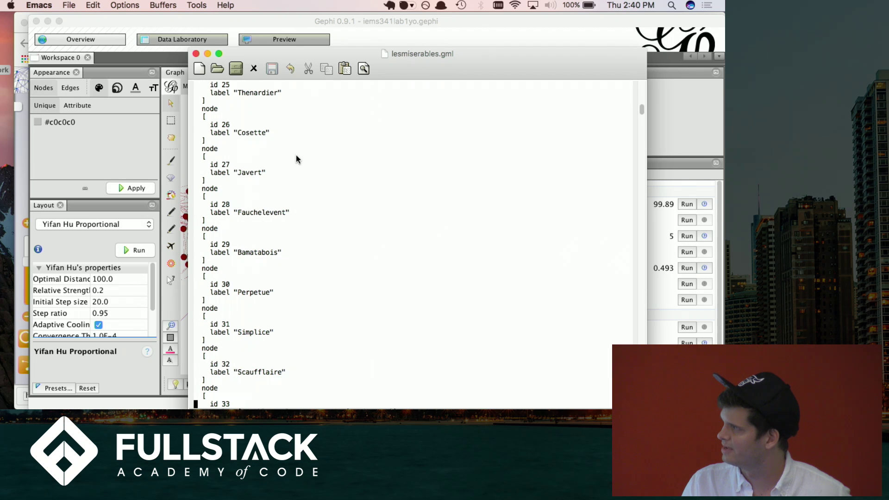
pyautogui.scroll(-15, 262, 212)
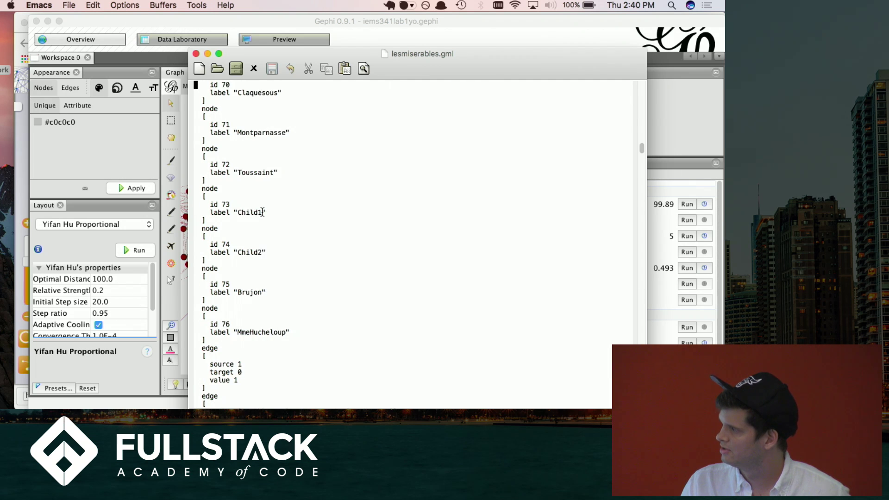
pyautogui.scroll(-20, 262, 212)
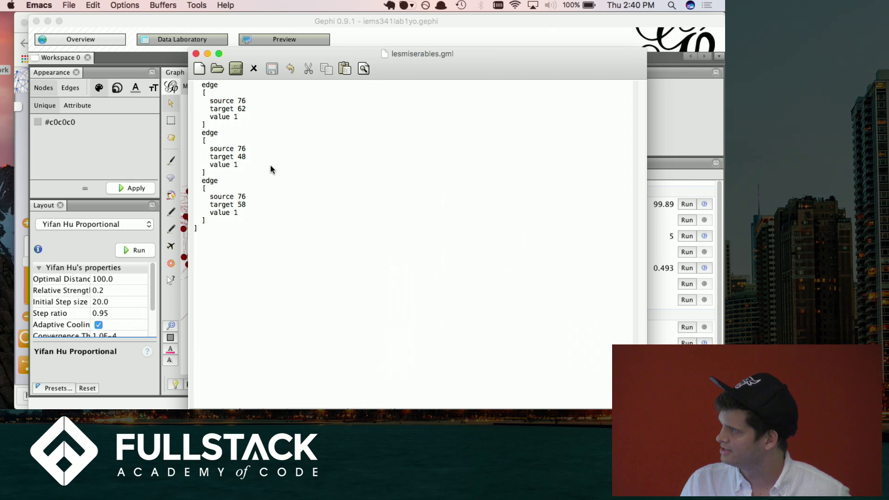
pyautogui.click(471, 29)
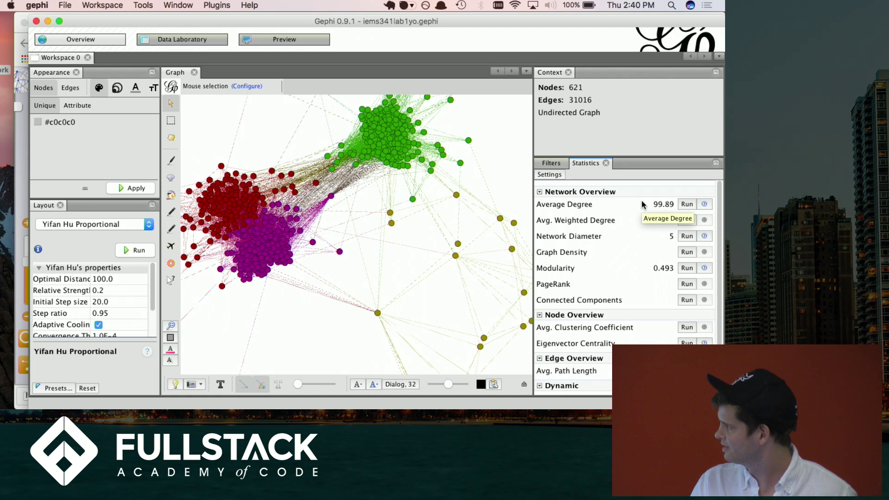
pyautogui.click(686, 207)
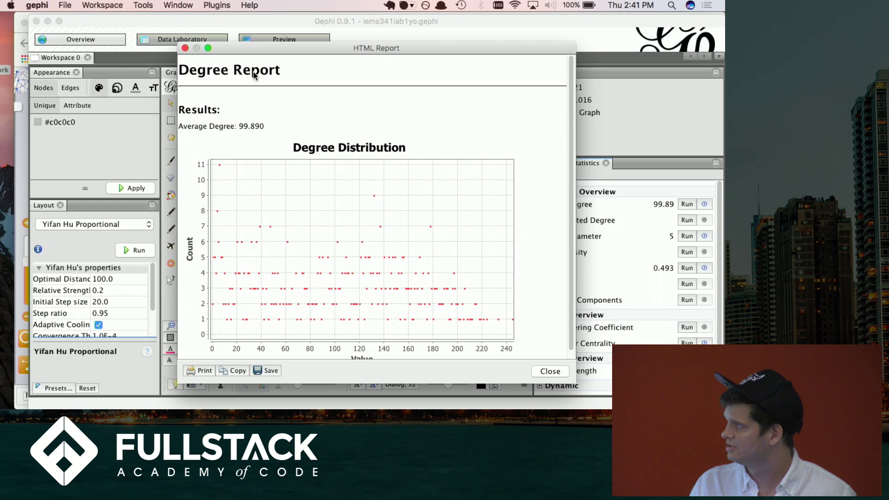
pyautogui.click(183, 47)
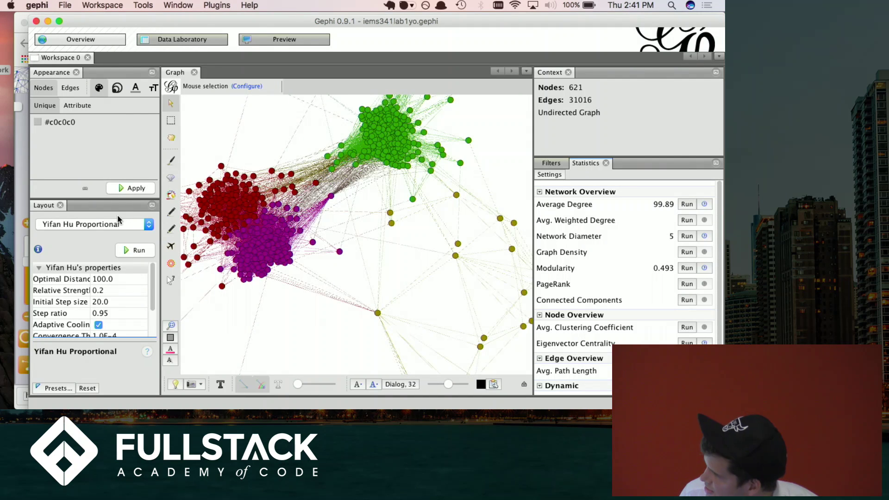
# Run a Fruchterman Reingold layout briefly to spread the network out, then stop it
pyautogui.click(86, 224)
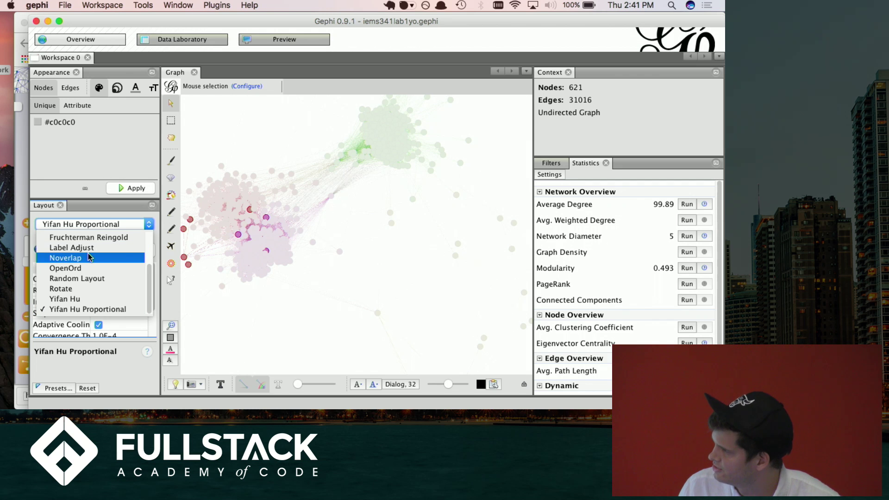
pyautogui.click(86, 239)
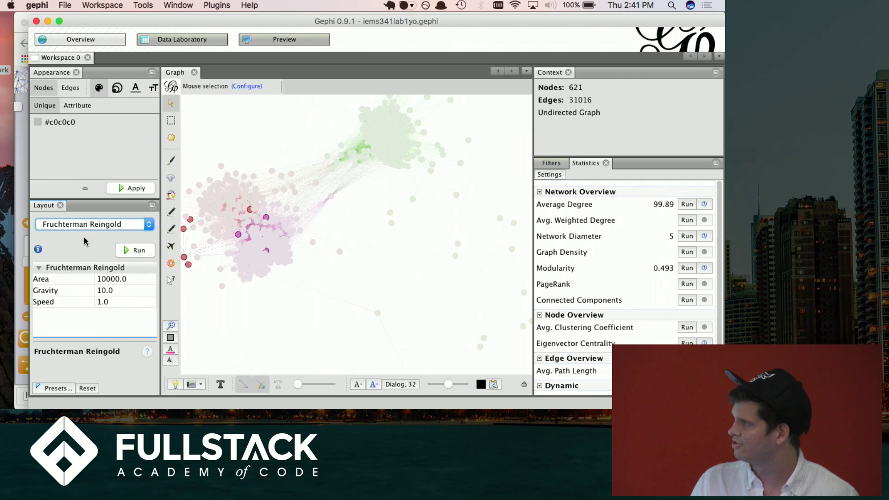
pyautogui.click(119, 253)
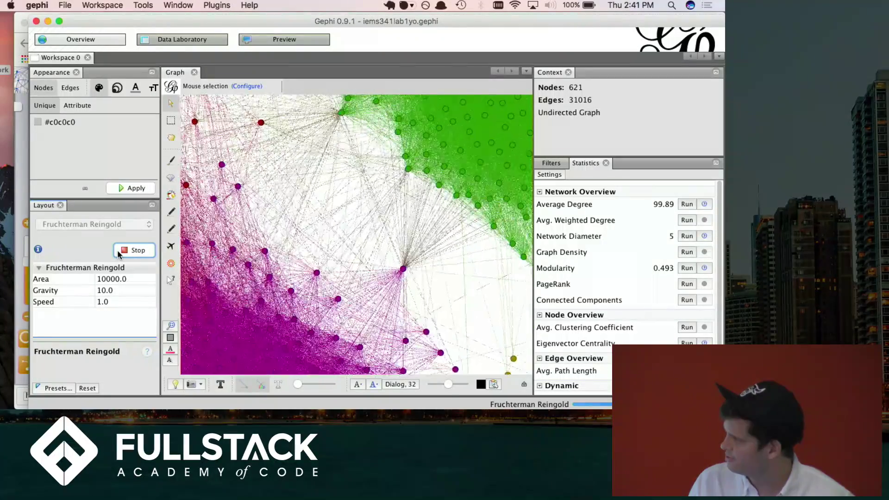
pyautogui.click(119, 253)
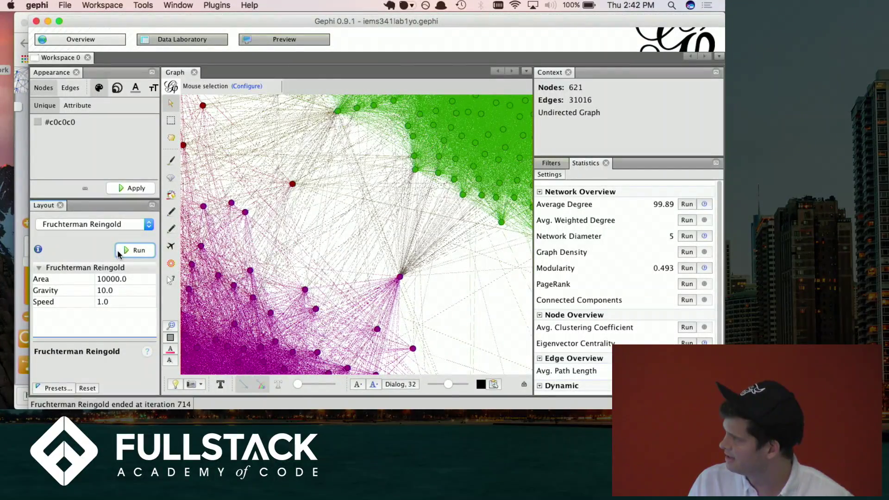
# Run the plain Yifan Hu layout to pull the communities into distinct clusters
pyautogui.click(114, 224)
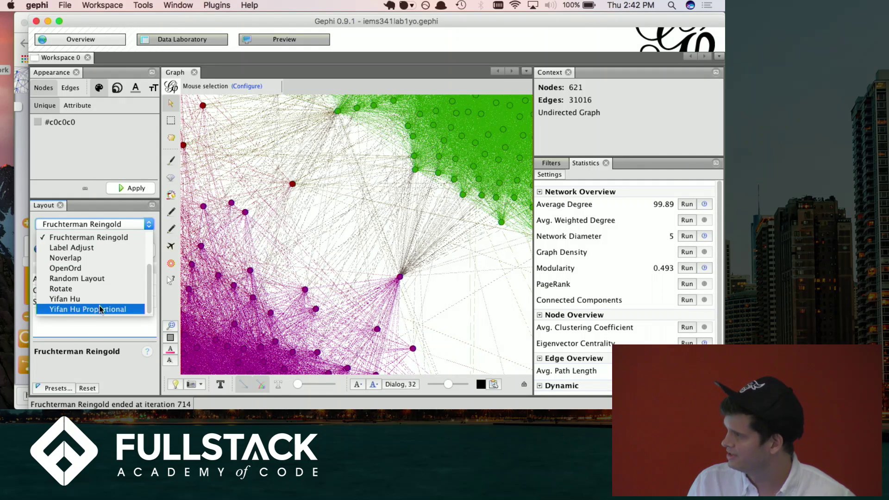
pyautogui.click(99, 311)
pyautogui.click(122, 223)
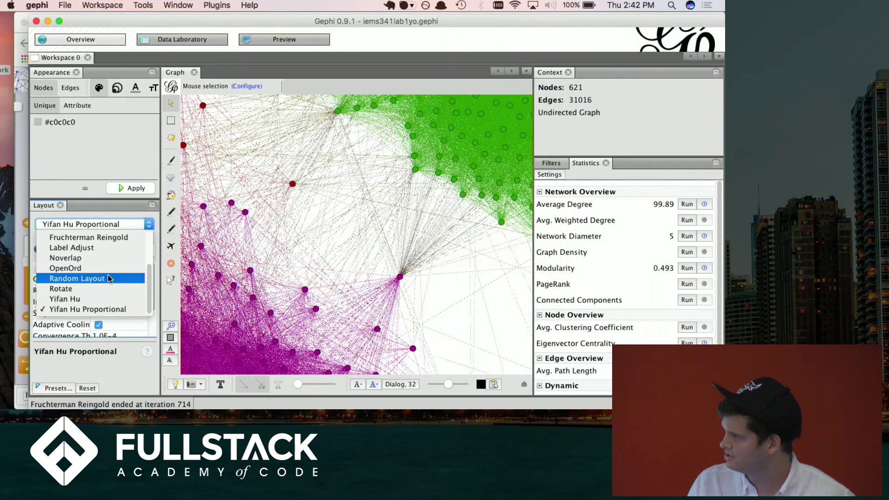
pyautogui.click(108, 299)
pyautogui.click(131, 250)
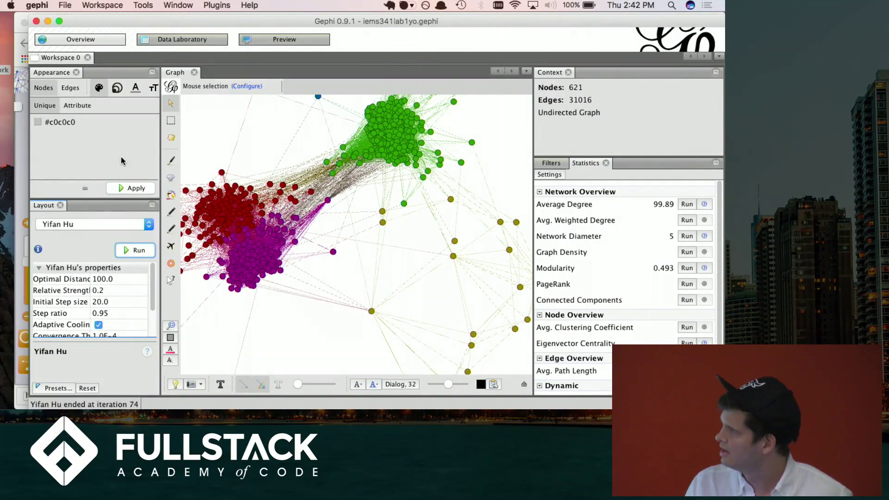
# Inspect a green-cluster node's properties with the Edit tool, then select the Shortest Path tool
pyautogui.click(170, 280)
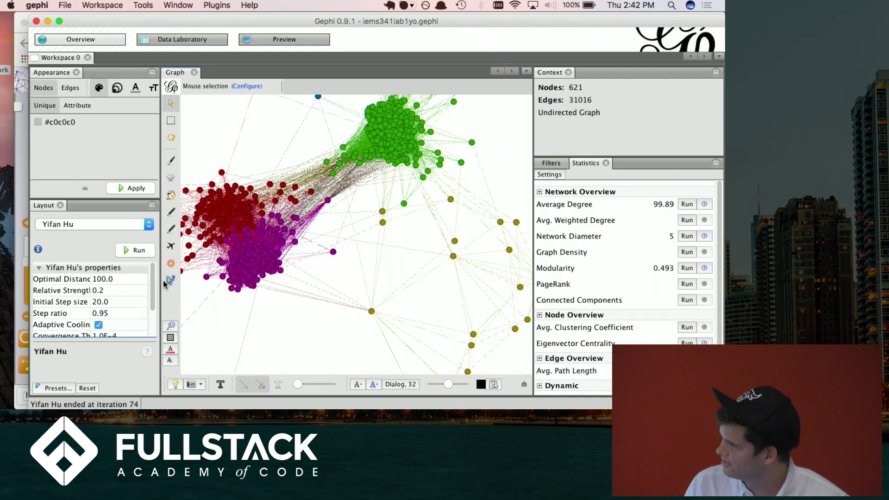
pyautogui.click(375, 135)
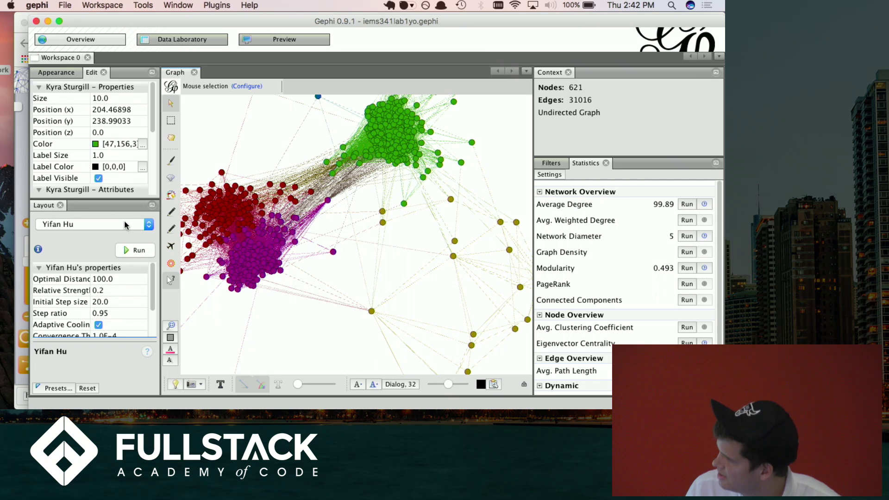
pyautogui.click(171, 246)
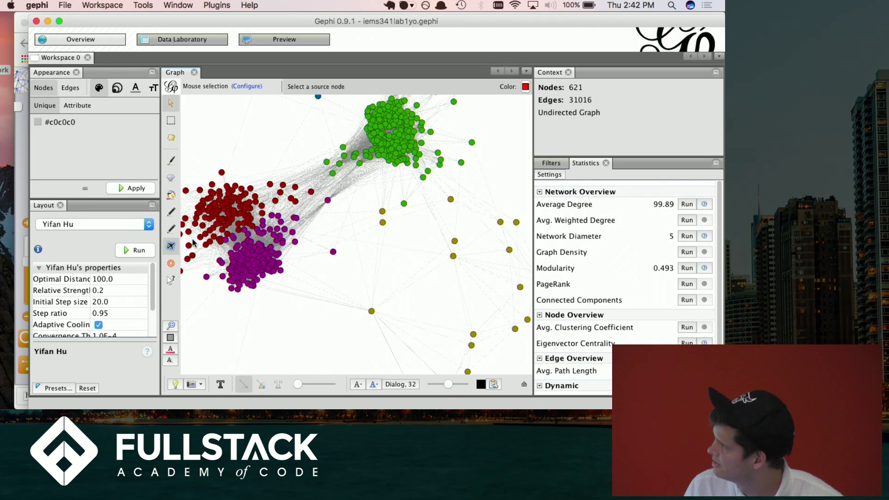
# Set the shortest-path highlight colour to blue, hex 0617FF
pyautogui.click(526, 87)
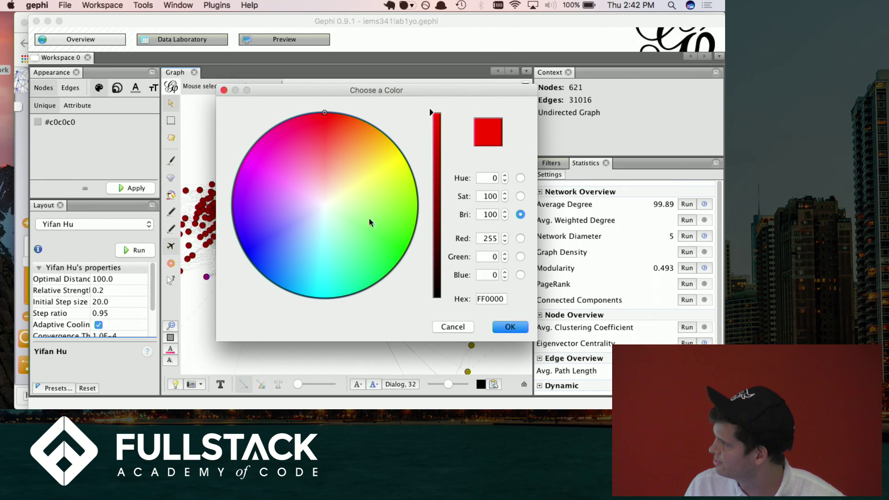
pyautogui.click(249, 255)
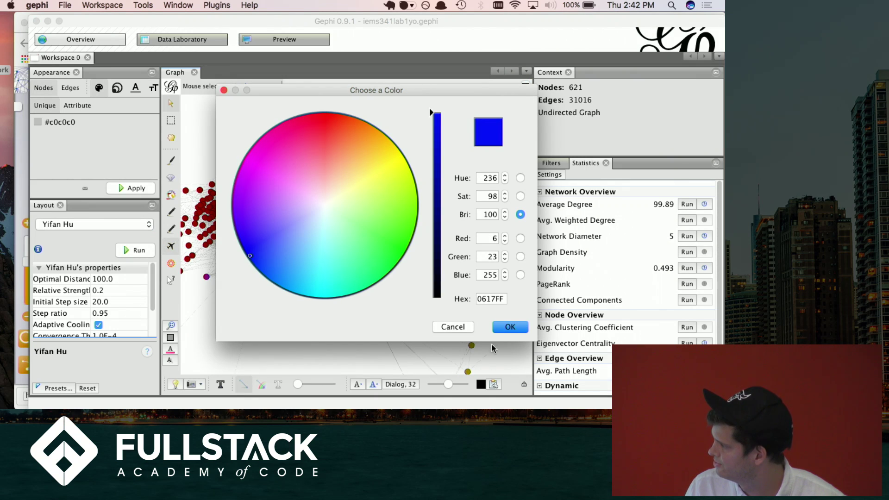
pyautogui.click(516, 327)
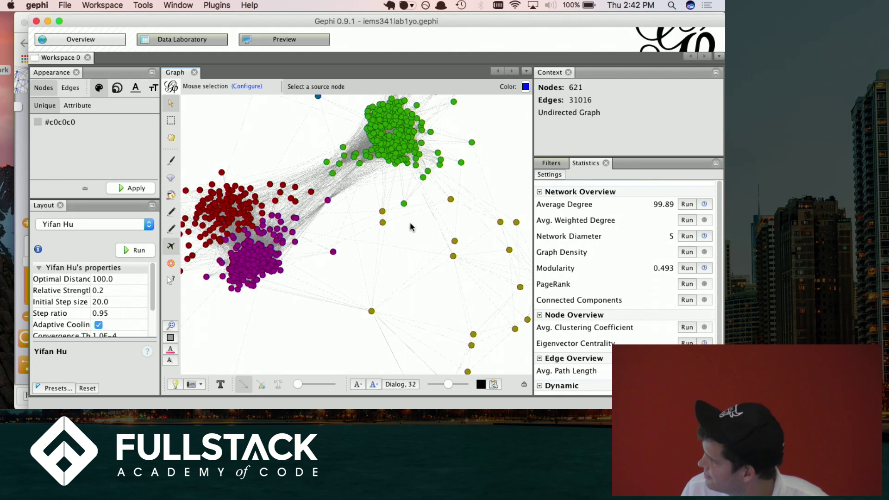
# Highlight the 3-step shortest path from a purple-cluster node to a green-cluster node
pyautogui.click(268, 262)
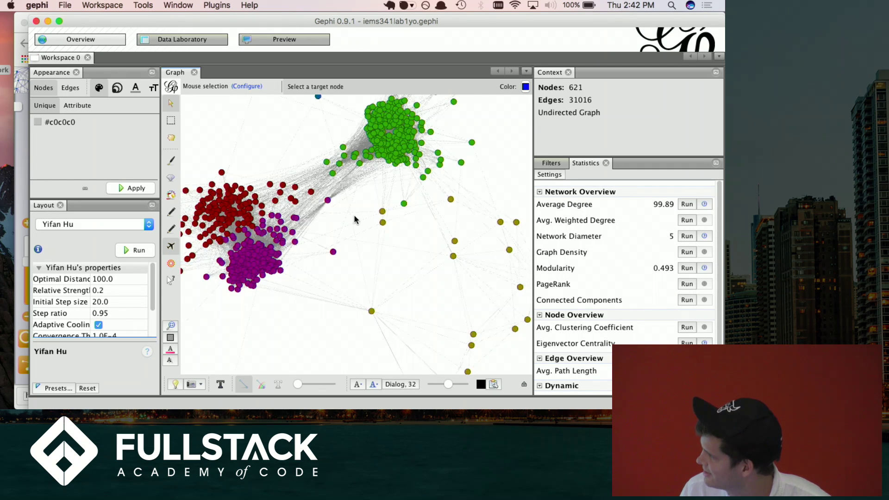
pyautogui.click(409, 148)
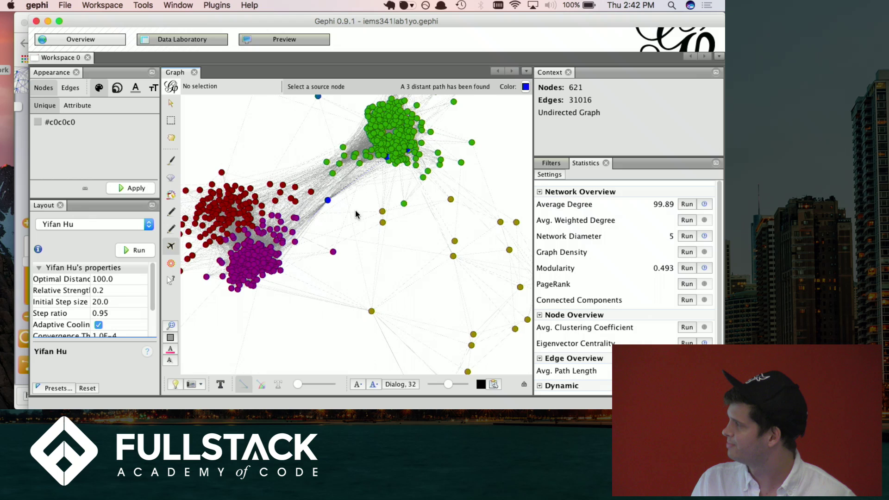
# Set the Brush tool to paint magenta at 76% intensity
pyautogui.click(171, 196)
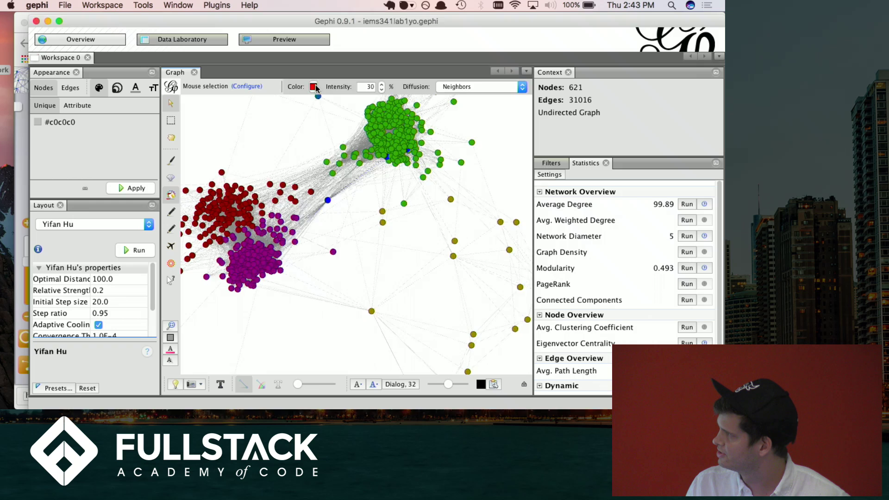
pyautogui.click(315, 86)
pyautogui.click(258, 158)
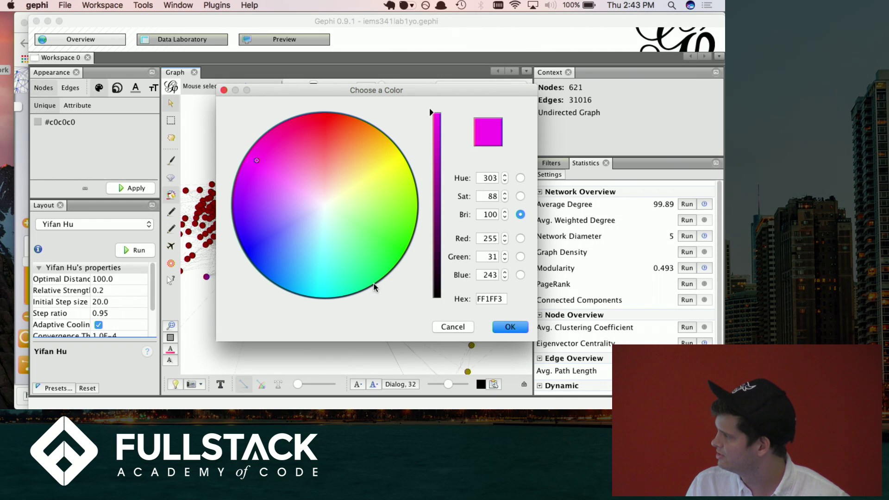
pyautogui.click(508, 327)
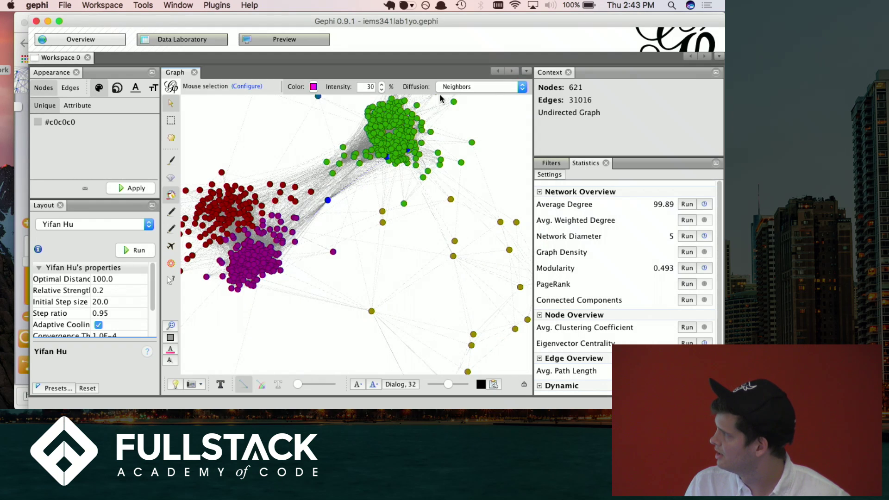
pyautogui.click(382, 84)
pyautogui.click(382, 84)
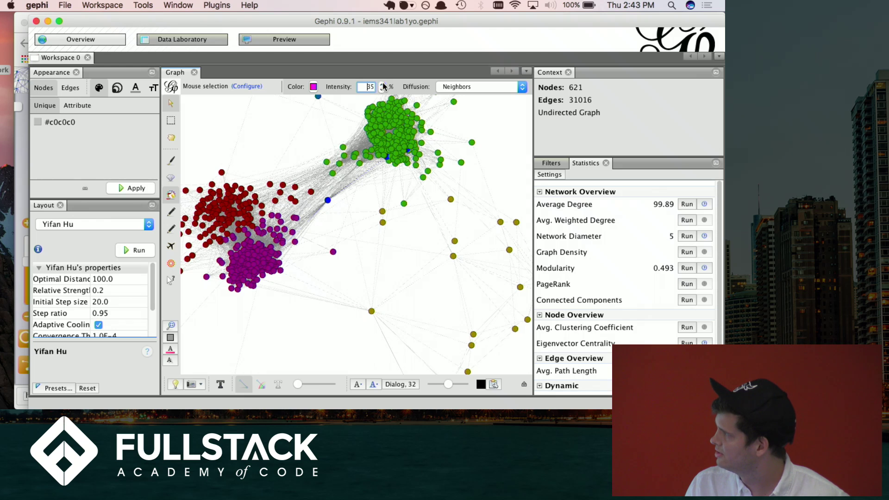
pyautogui.click(382, 84)
pyautogui.click(382, 84)
pyautogui.click(382, 85)
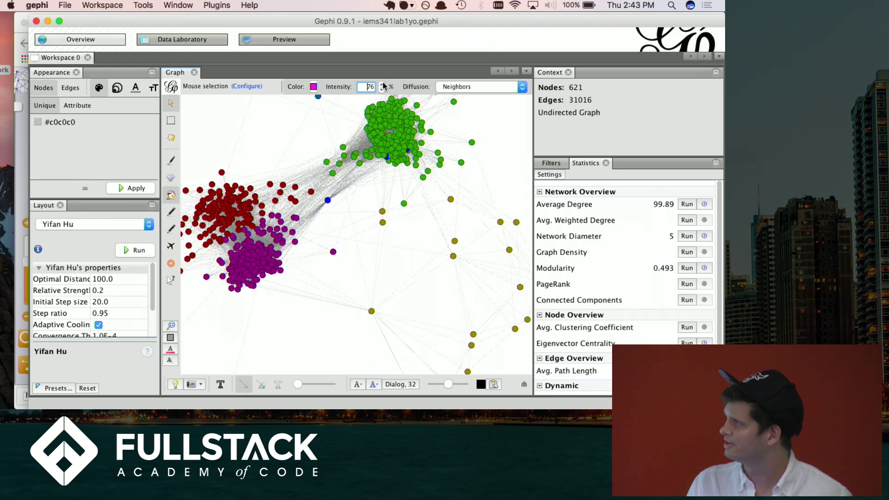
pyautogui.click(323, 118)
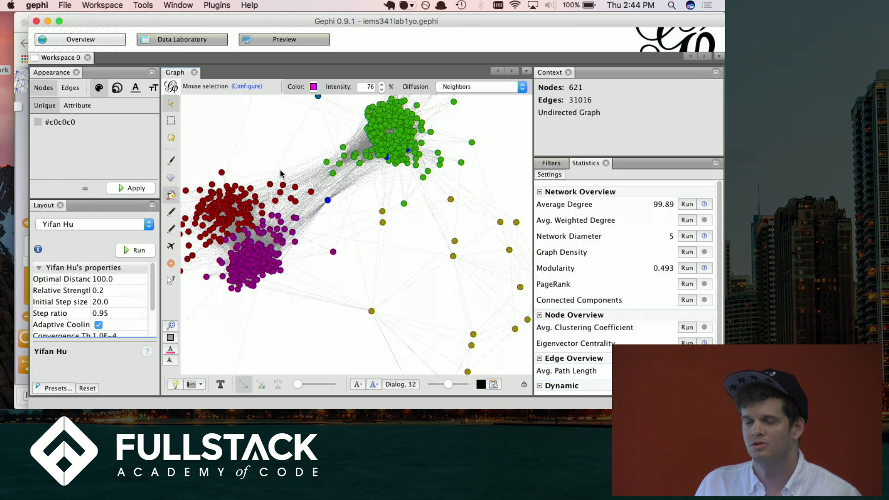
# Bring Chrome forward and switch to the 'Datasets · gephi/gephi Wiki' tab
pyautogui.hotkey('ctrl', 'Up')
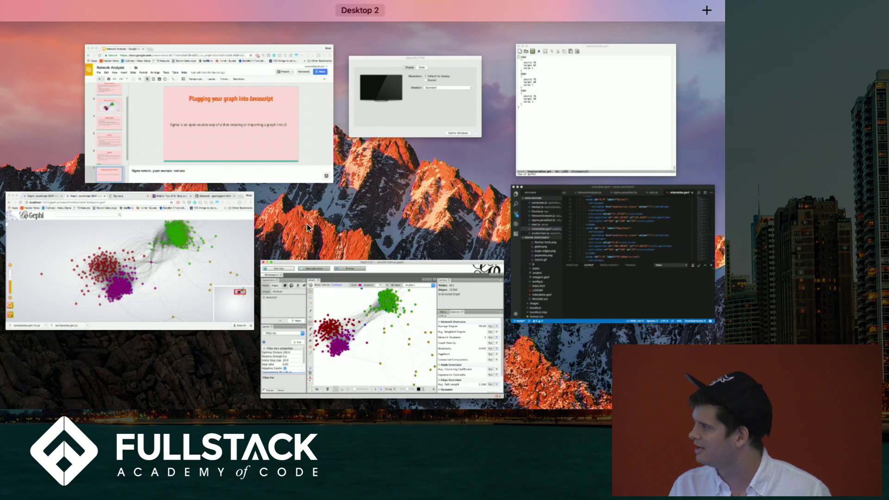
pyautogui.click(289, 162)
pyautogui.hotkey('ctrl', 'Up')
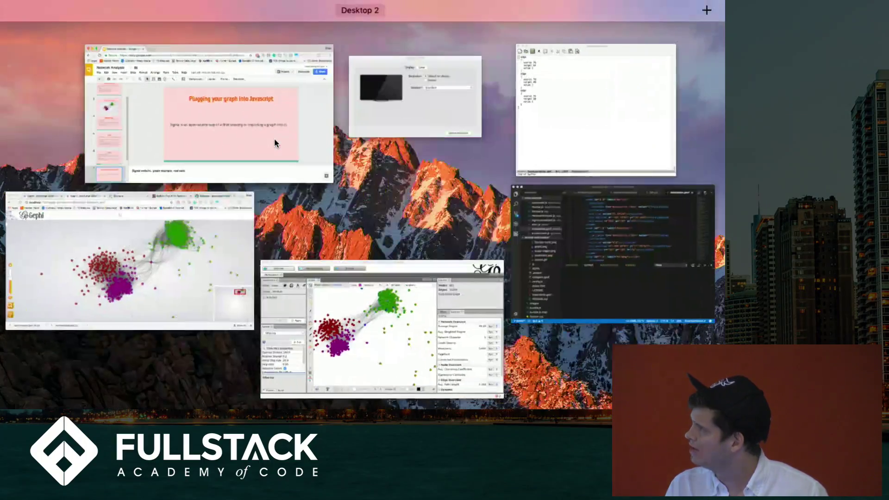
pyautogui.click(201, 218)
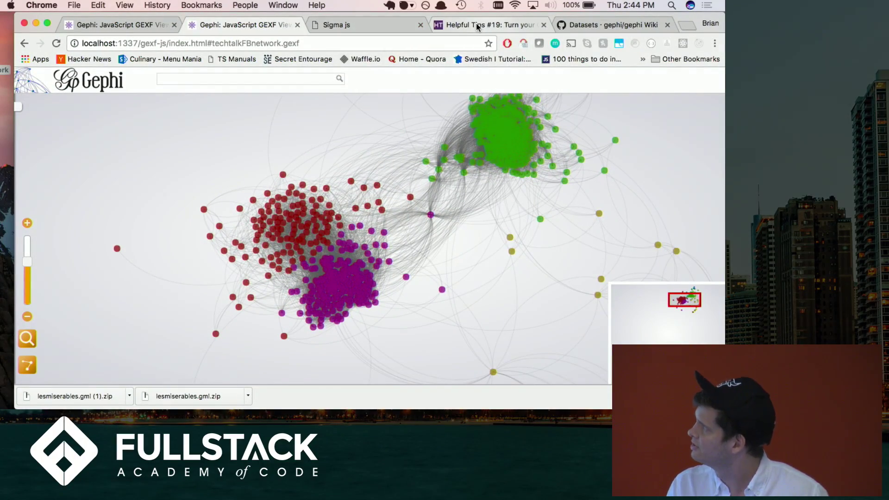
pyautogui.click(590, 19)
pyautogui.scroll(4, 434, 273)
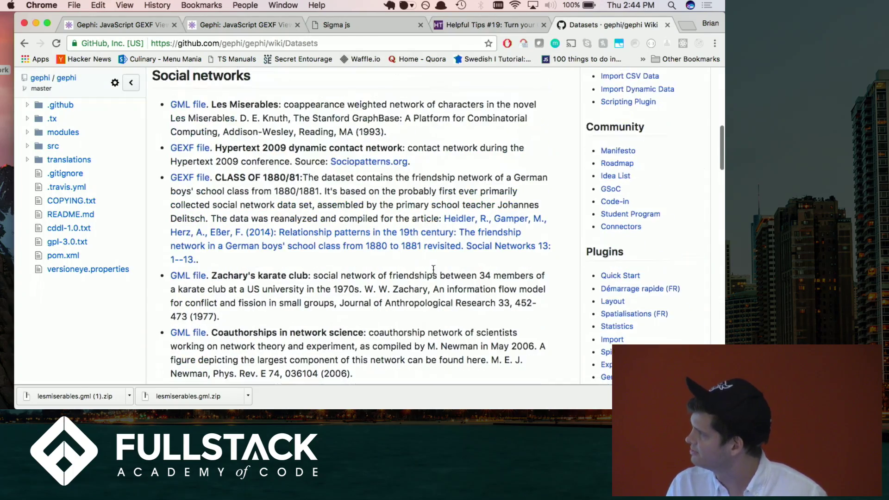
# Scroll the Gephi Datasets wiki down to Other networks, then switch to the sigmajs.org tab
pyautogui.scroll(15, 434, 273)
pyautogui.scroll(-6, 434, 273)
pyautogui.scroll(-12, 432, 268)
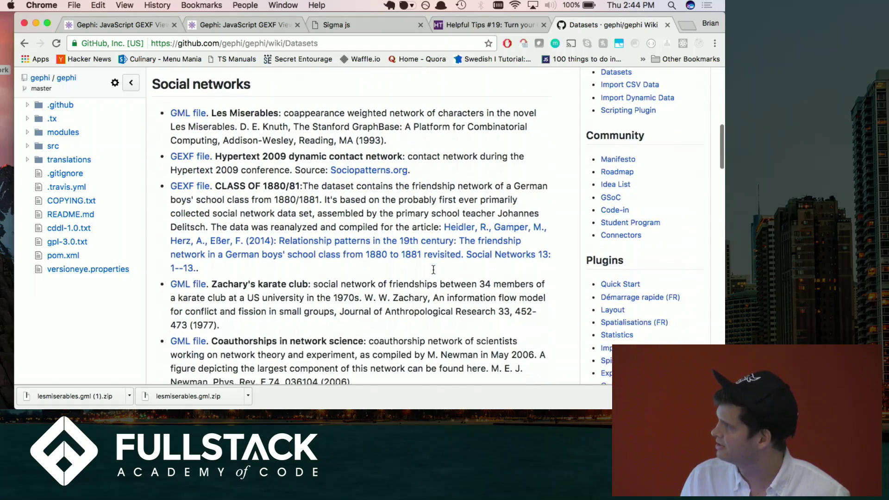
pyautogui.scroll(-2, 433, 270)
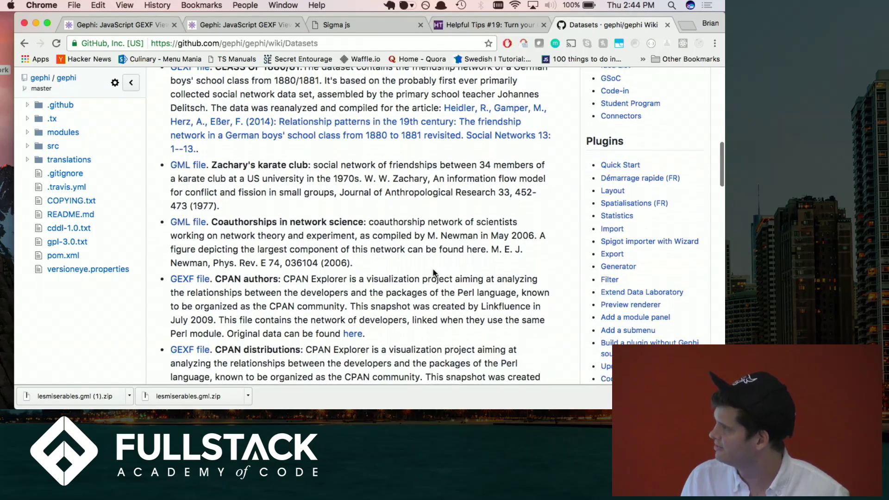
pyautogui.scroll(-6, 331, 220)
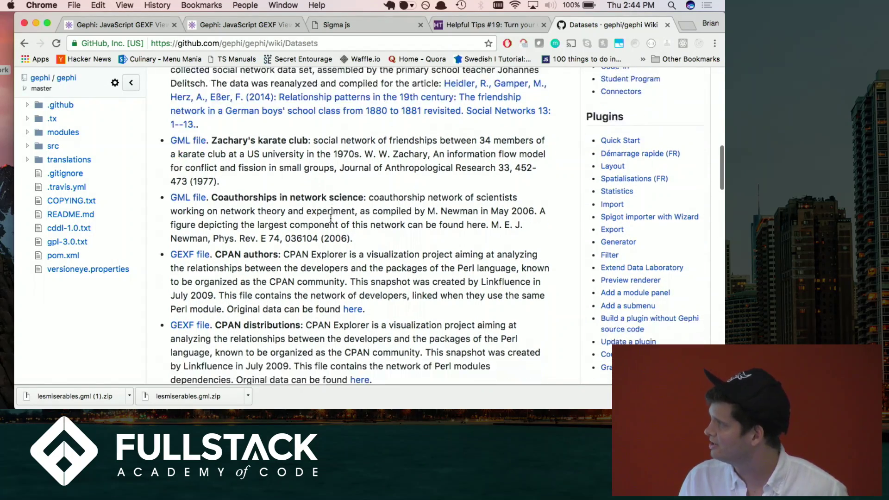
pyautogui.scroll(-4, 330, 218)
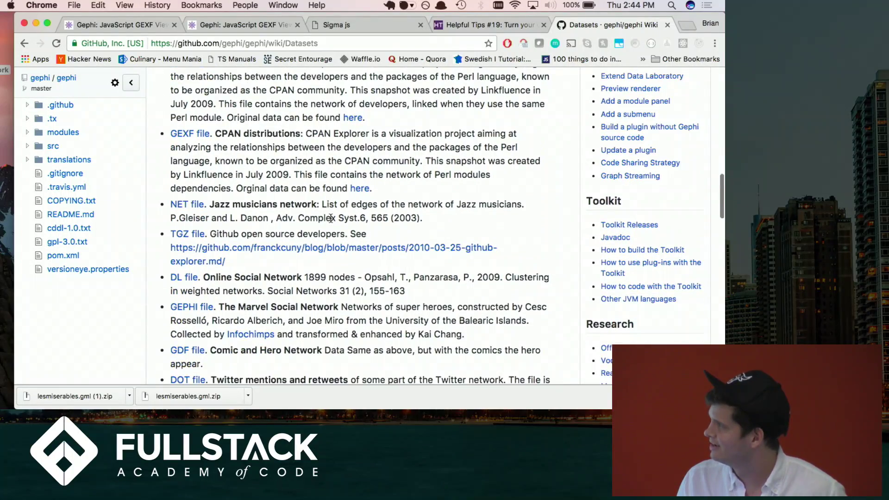
pyautogui.scroll(3, 281, 153)
pyautogui.scroll(-6, 282, 153)
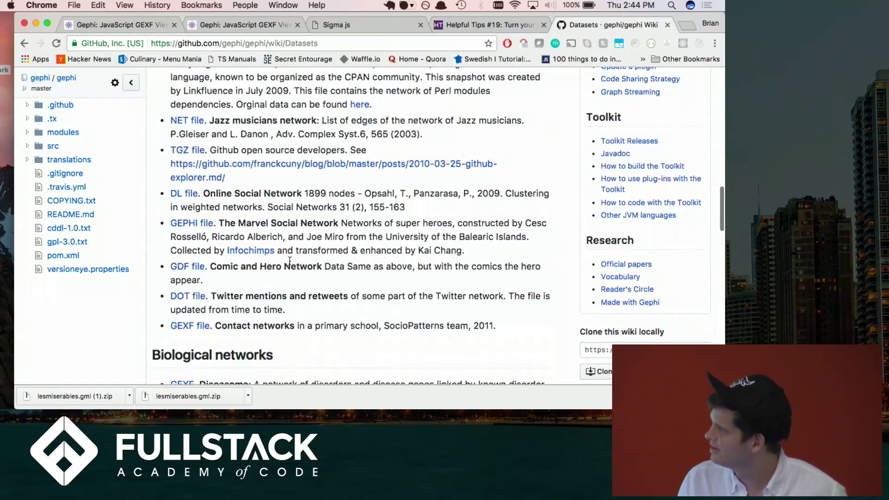
pyautogui.scroll(-7, 345, 289)
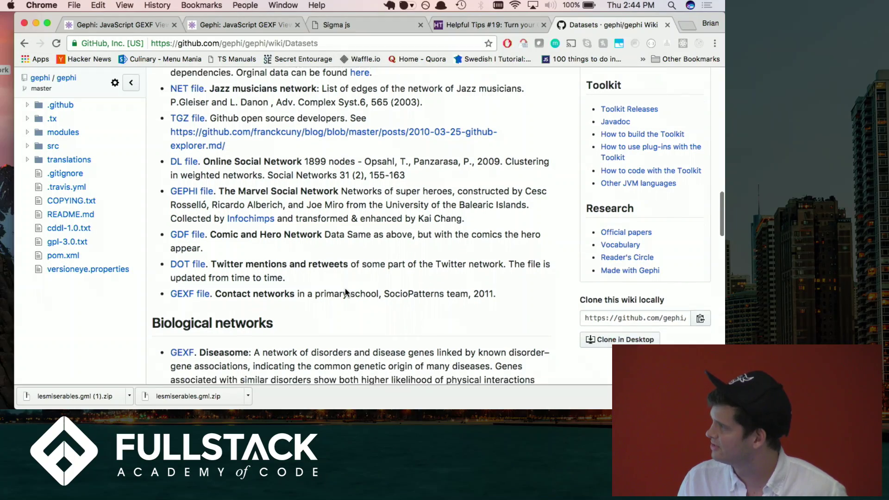
pyautogui.scroll(-13, 345, 291)
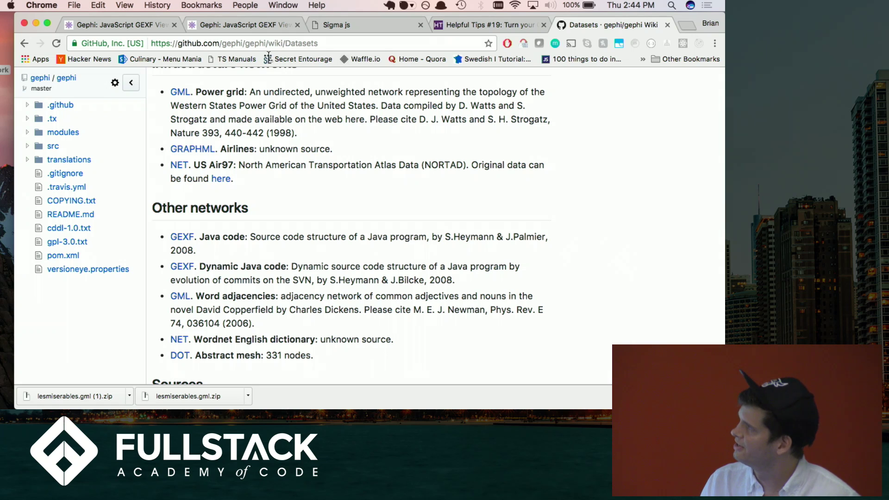
pyautogui.click(338, 27)
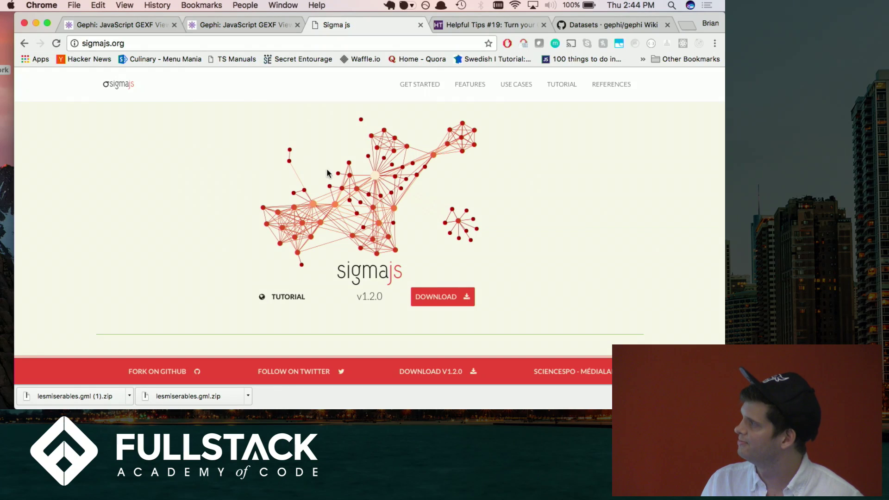
# Return to the Les Misérables GEXF viewer tab and open its empty information side panel
pyautogui.click(153, 25)
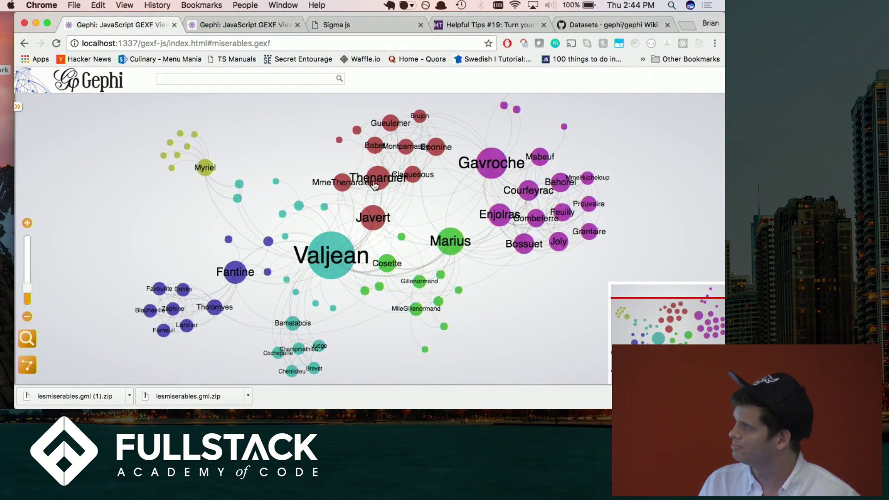
pyautogui.moveTo(378, 183)
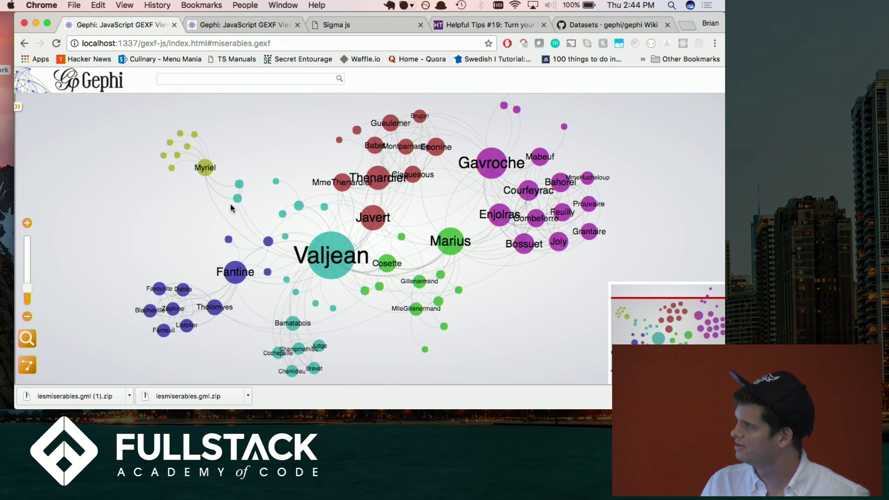
pyautogui.click(17, 105)
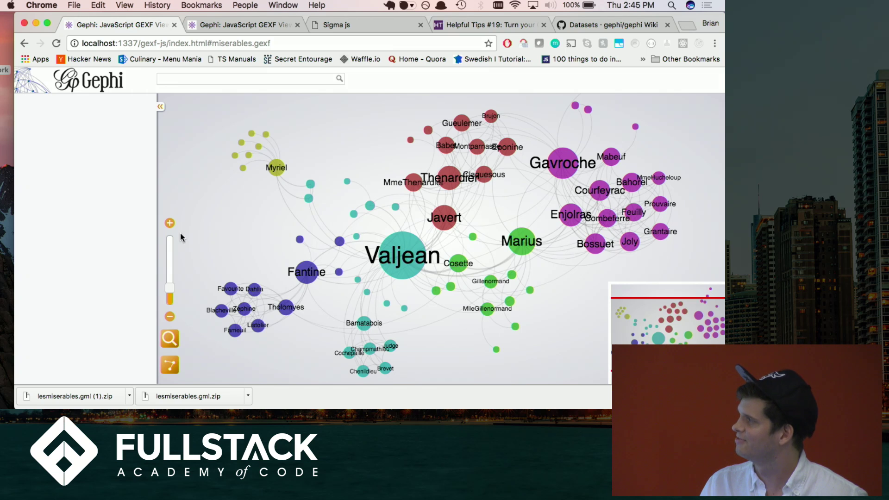
# Show Myriel's details (id 0.0, modularity class 1, ten links), then toggle the magnifier lens on and off
pyautogui.click(280, 168)
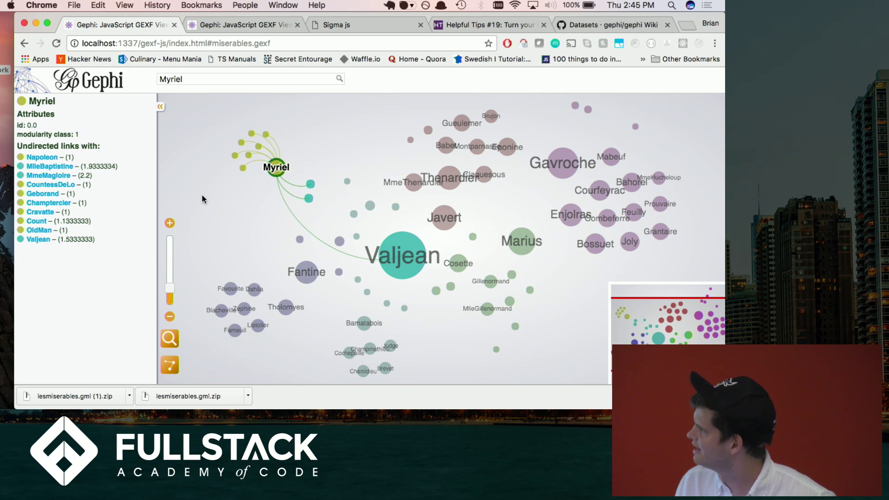
pyautogui.click(288, 209)
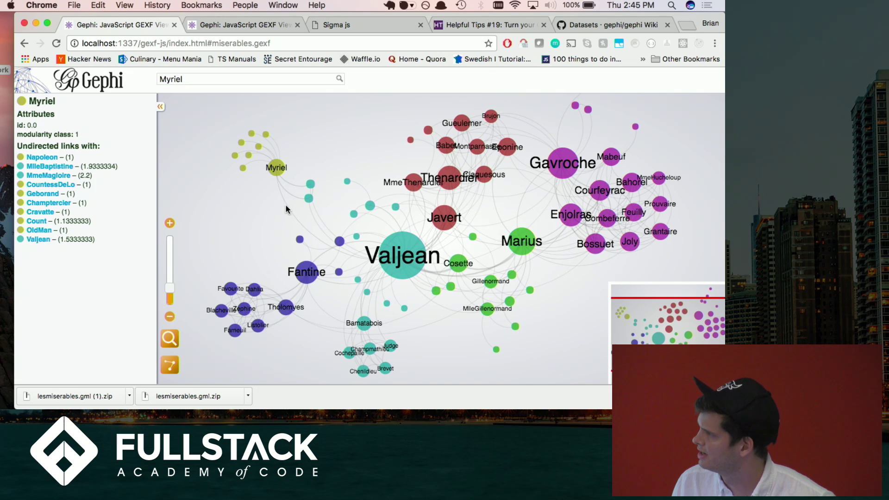
pyautogui.moveTo(58, 157)
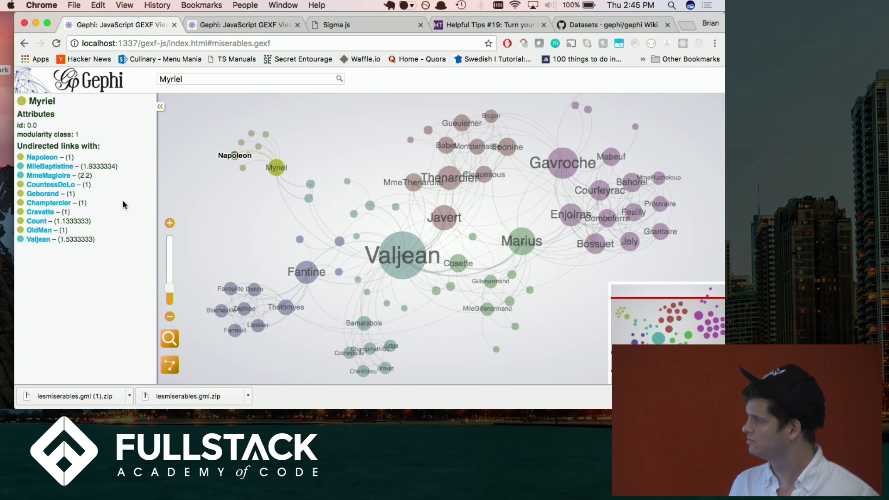
pyautogui.click(169, 339)
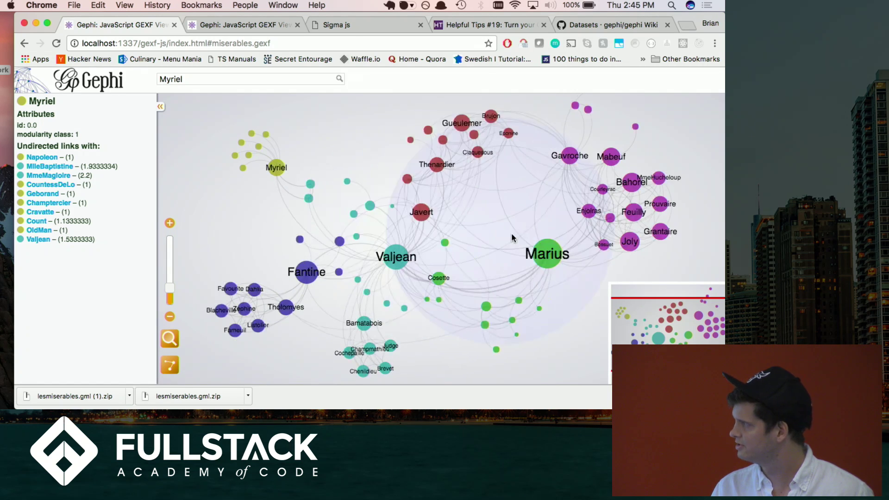
pyautogui.click(169, 339)
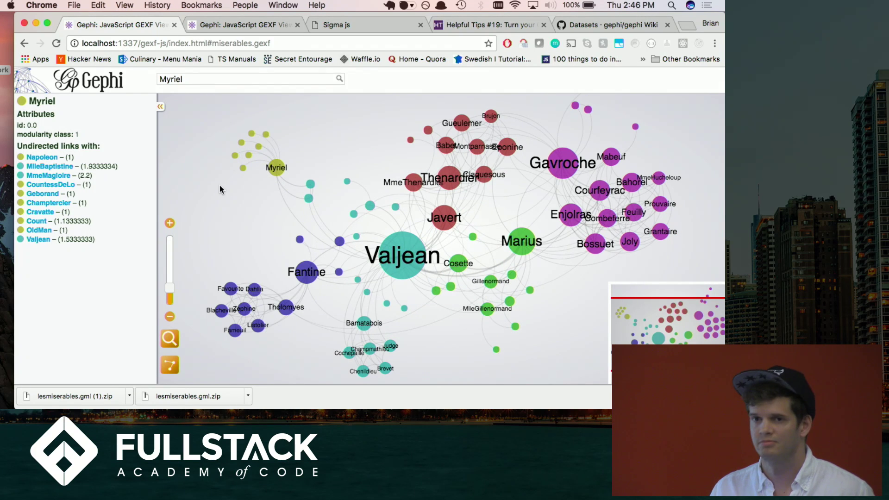